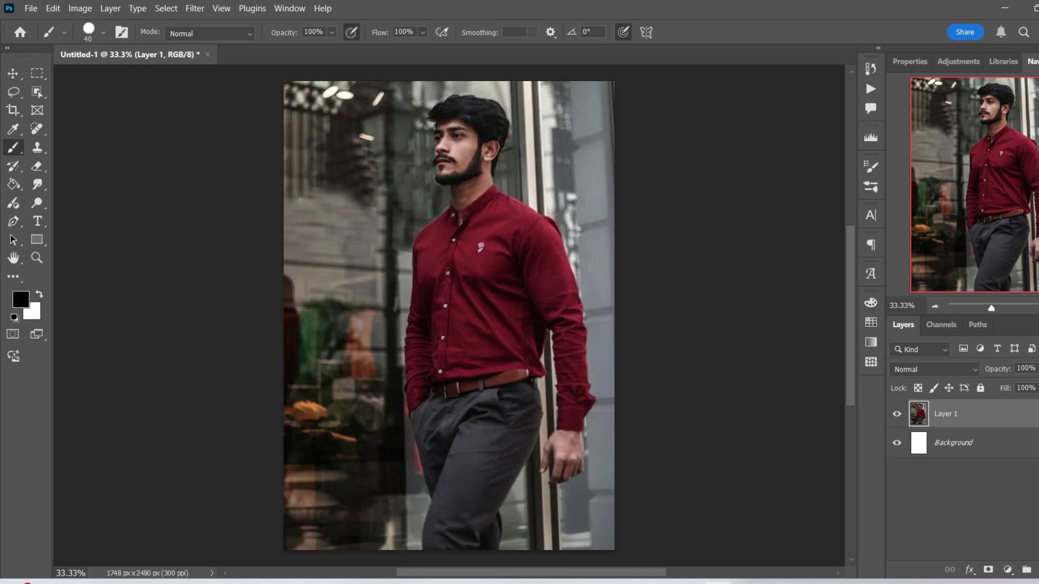
Select the man with Object Selection, copy him to Layer 2, and hide Layer 1
{"action": "left_click", "coordinate": [37, 92]}
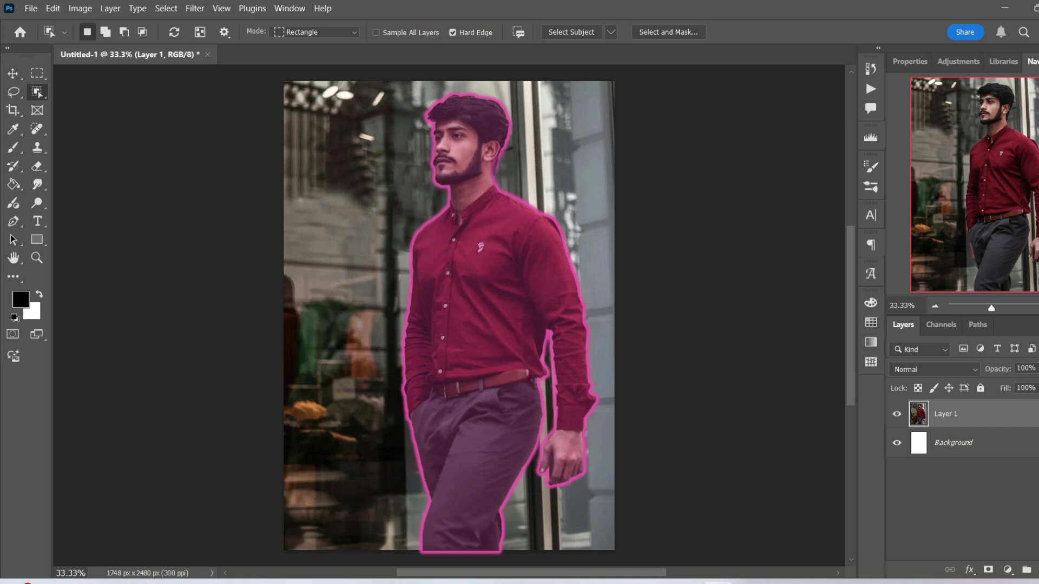
{"action": "left_click", "coordinate": [477, 270]}
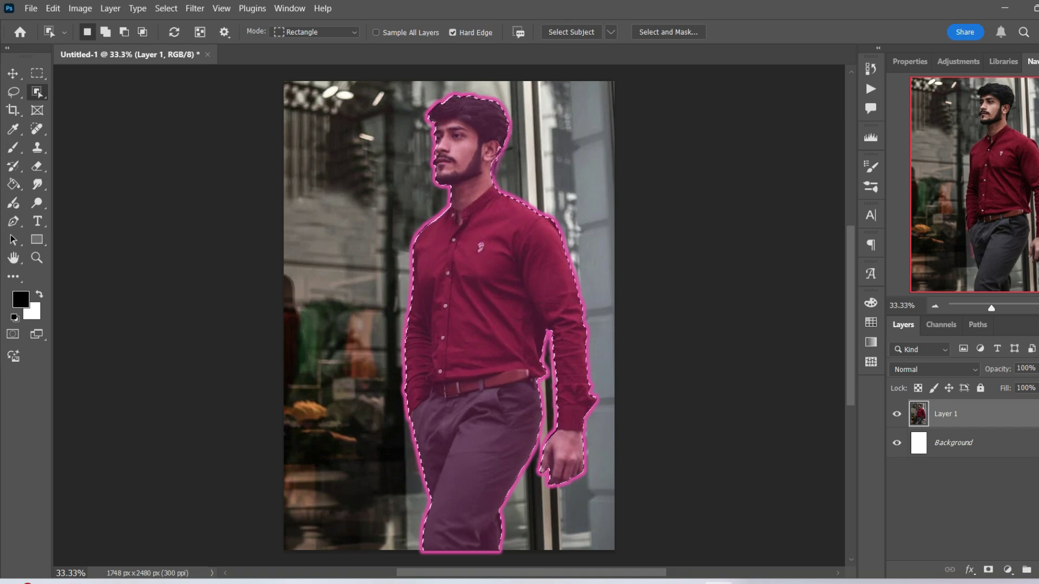
{"action": "key", "text": "ctrl+j"}
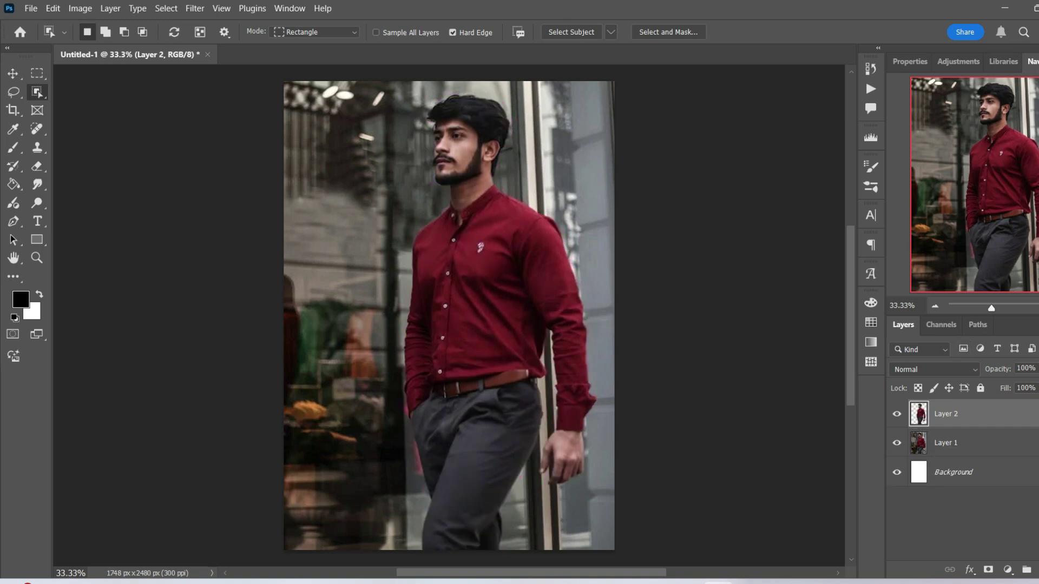
{"action": "left_click", "coordinate": [897, 443]}
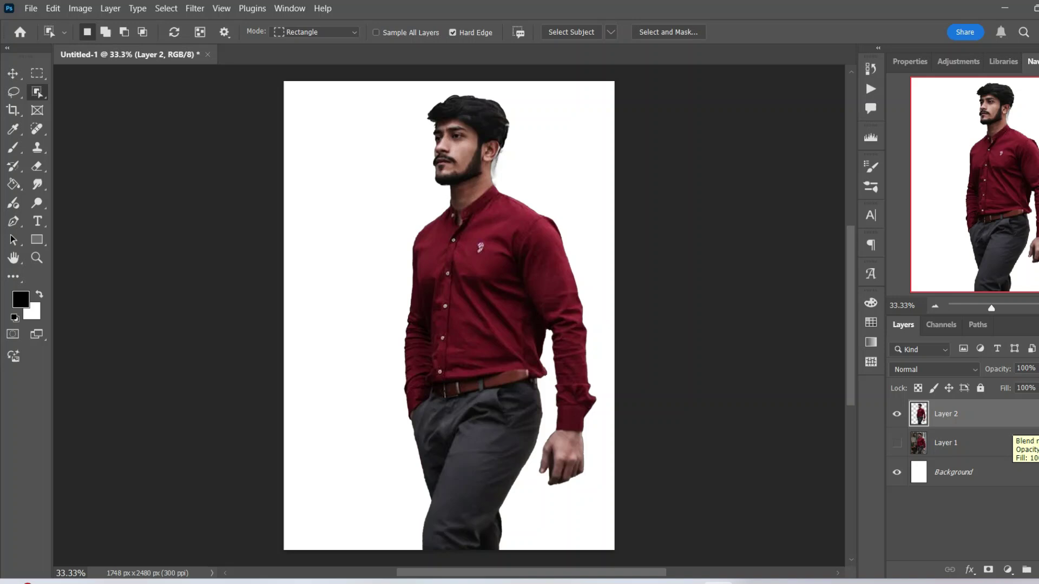
{"action": "left_click", "coordinate": [52, 8]}
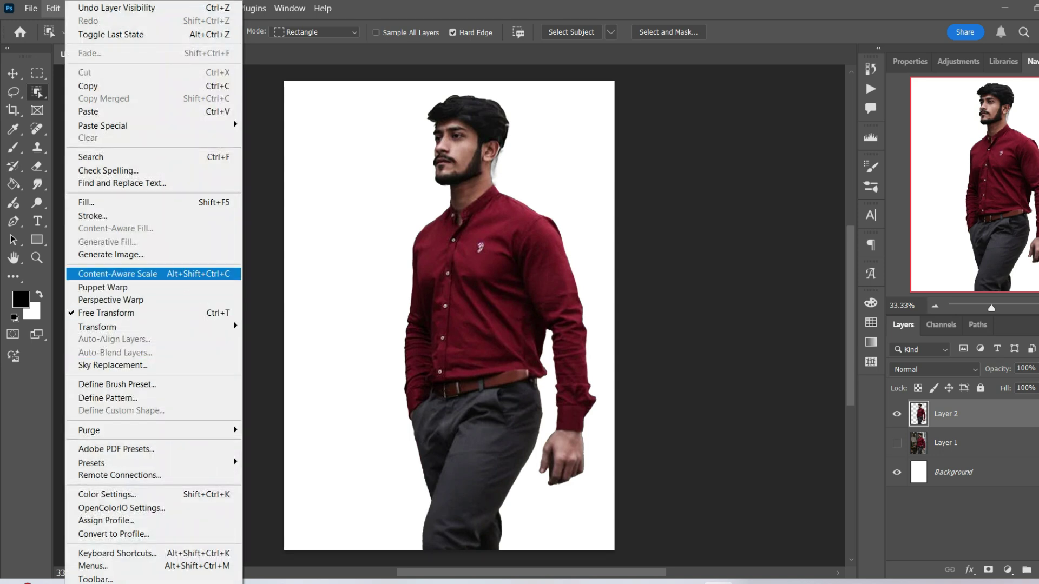
Start Puppet Warp on the man, pin his head and chin, and drag the pins to tilt him
{"action": "left_click", "coordinate": [108, 287]}
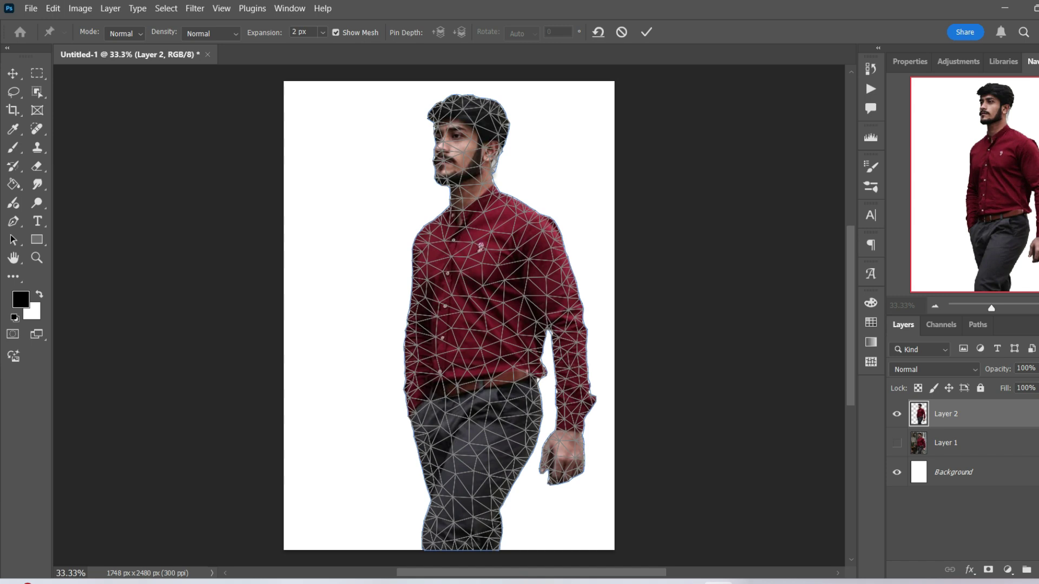
{"action": "left_click", "coordinate": [463, 110]}
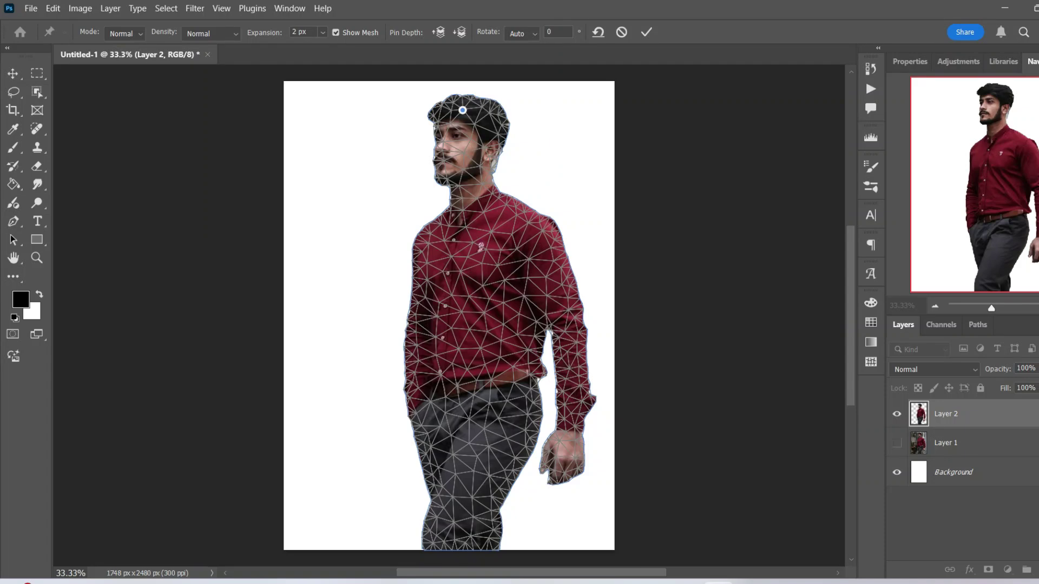
{"action": "mouse_move", "coordinate": [462, 110]}
{"action": "left_mouse_down"}
{"action": "mouse_move", "coordinate": [483, 110]}
{"action": "mouse_move", "coordinate": [443, 110]}
{"action": "left_mouse_up"}
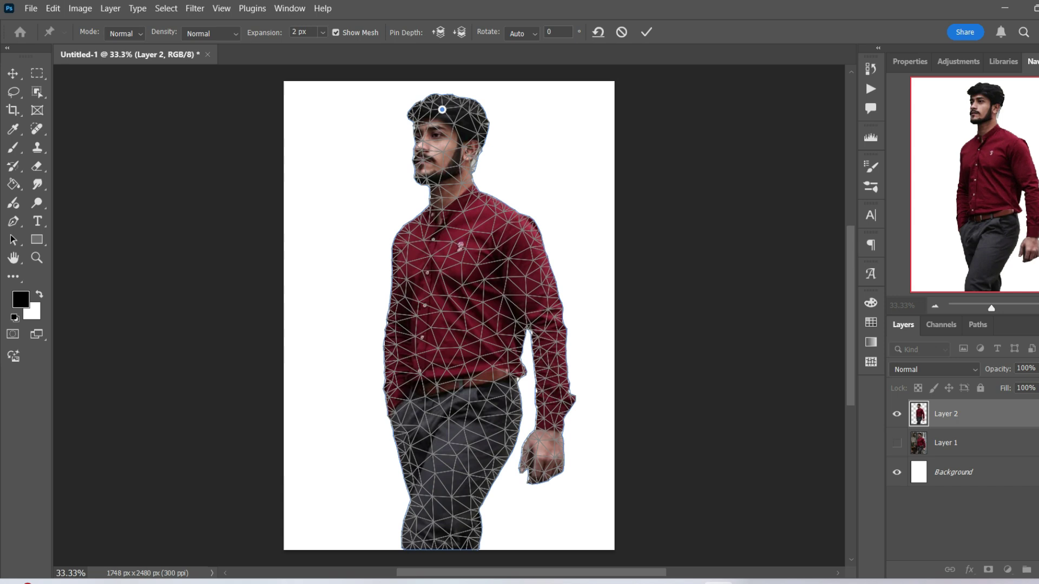
{"action": "left_click", "coordinate": [427, 180]}
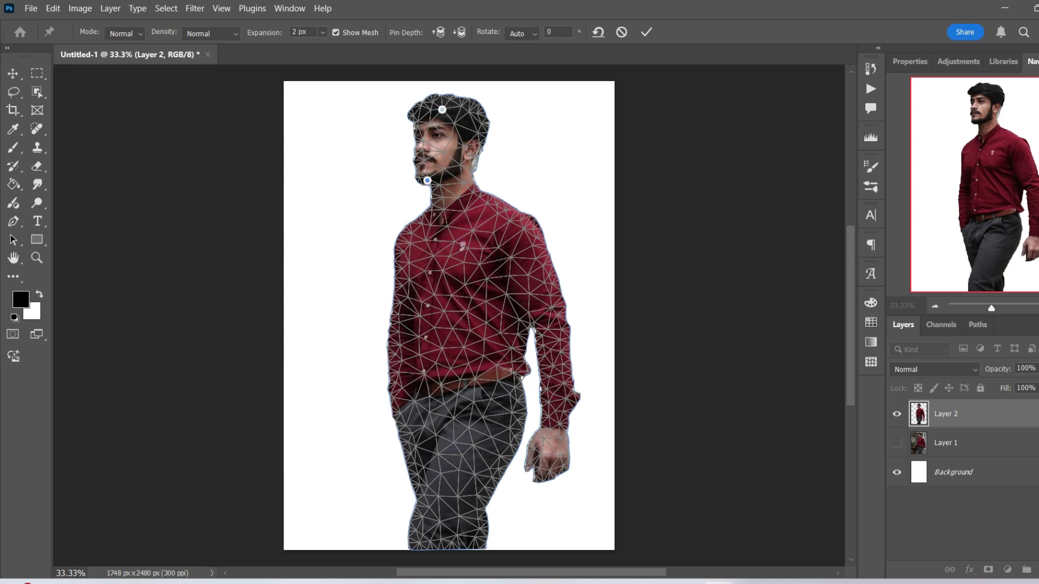
{"action": "mouse_move", "coordinate": [442, 109]}
{"action": "left_mouse_down"}
{"action": "mouse_move", "coordinate": [471, 112]}
{"action": "mouse_move", "coordinate": [501, 200]}
{"action": "mouse_move", "coordinate": [472, 109]}
{"action": "mouse_move", "coordinate": [435, 84]}
{"action": "mouse_move", "coordinate": [455, 91]}
{"action": "mouse_move", "coordinate": [453, 78]}
{"action": "mouse_move", "coordinate": [443, 78]}
{"action": "mouse_move", "coordinate": [450, 106]}
{"action": "mouse_move", "coordinate": [442, 100]}
{"action": "left_mouse_up"}
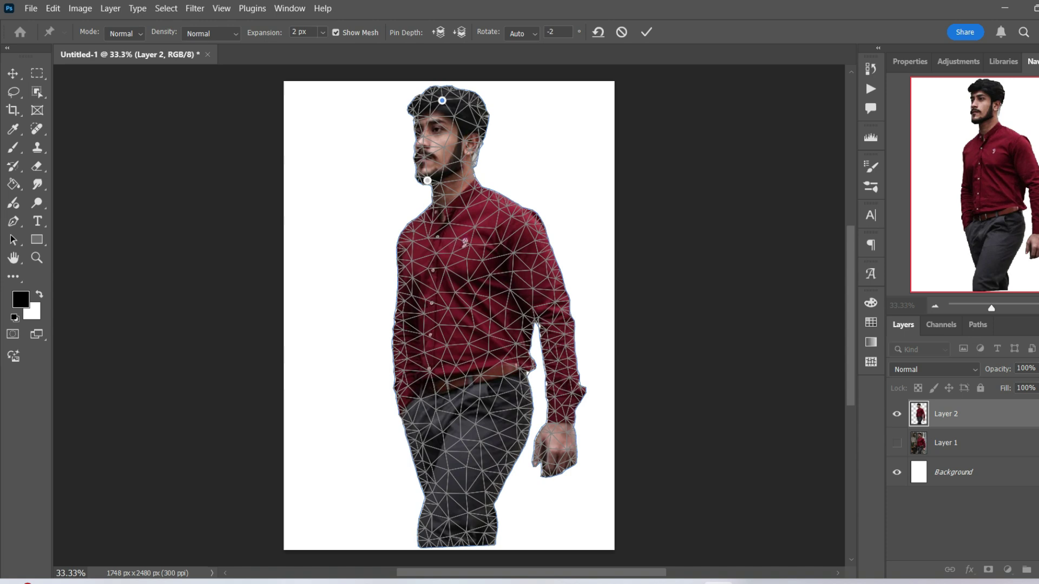
{"action": "mouse_move", "coordinate": [428, 181]}
{"action": "left_mouse_down"}
{"action": "mouse_move", "coordinate": [403, 157]}
{"action": "mouse_move", "coordinate": [433, 181]}
{"action": "mouse_move", "coordinate": [419, 193]}
{"action": "left_mouse_up"}
Cancel the warp and restart Puppet Warp with pins on head, chin, jaw, legs and both shoulders
{"action": "key", "text": "Escape"}
{"action": "left_click", "coordinate": [53, 8]}
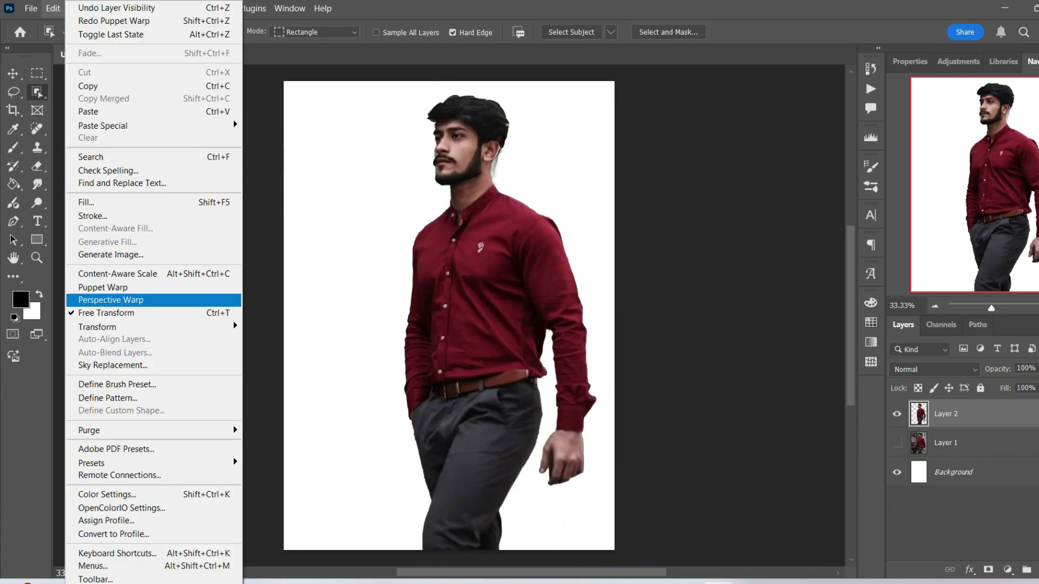
{"action": "left_click", "coordinate": [103, 288]}
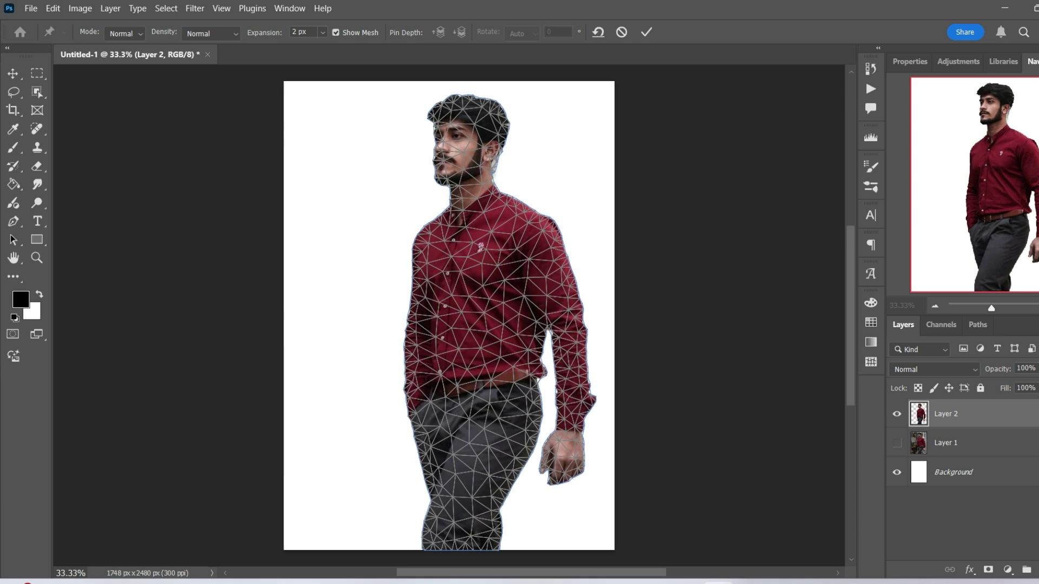
{"action": "left_click", "coordinate": [438, 122]}
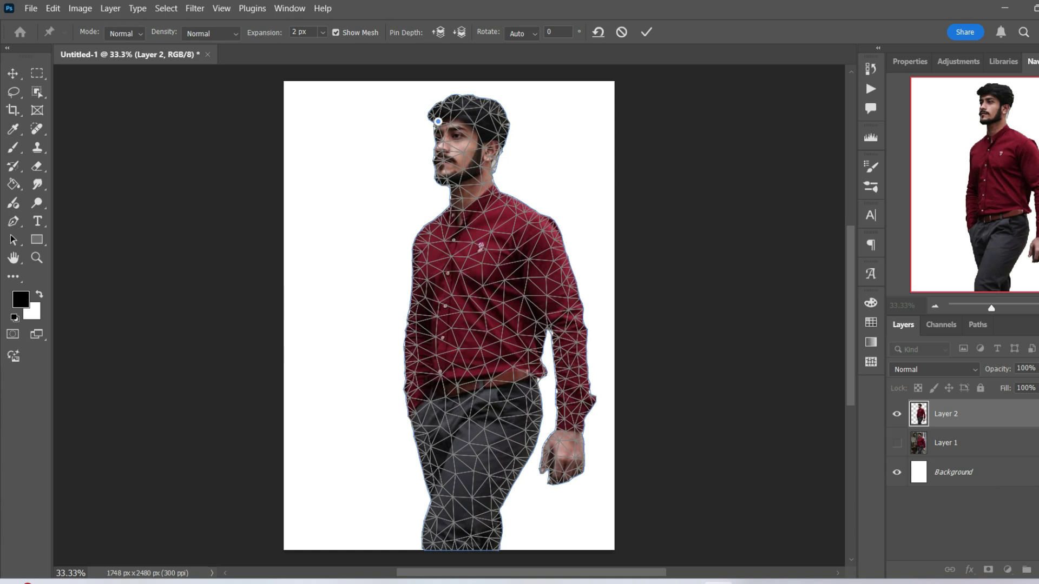
{"action": "left_click", "coordinate": [467, 99]}
{"action": "left_click", "coordinate": [506, 129]}
{"action": "left_click", "coordinate": [443, 176]}
{"action": "left_click", "coordinate": [479, 173]}
{"action": "left_click", "coordinate": [455, 544]}
{"action": "left_click", "coordinate": [539, 236]}
{"action": "left_click", "coordinate": [426, 241]}
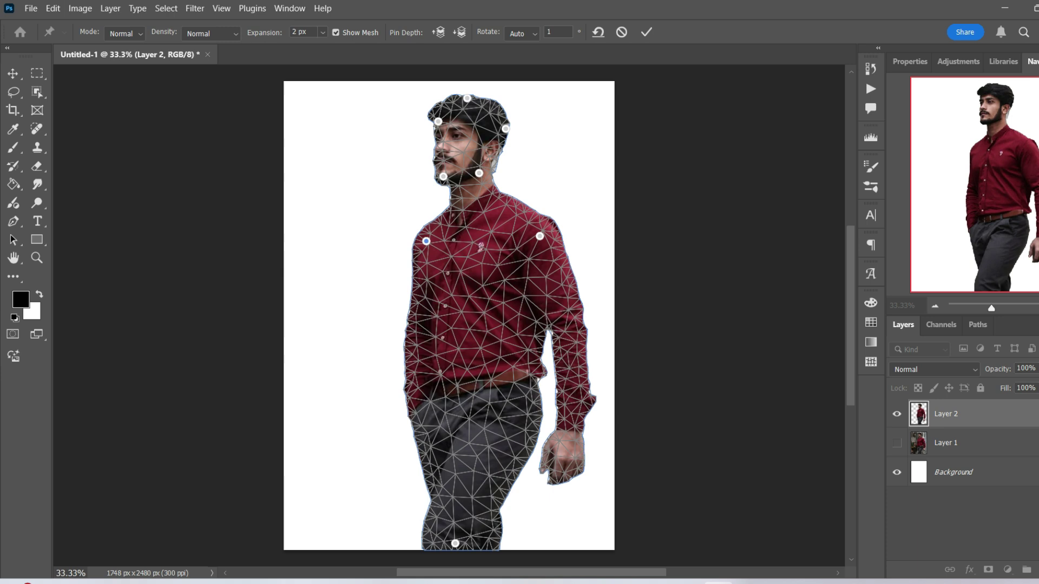
Undo a sharp head tilt, then drag the selected head pins to shift head and torso slightly left
{"action": "left_click_drag", "start_coordinate": [438, 121], "coordinate": [416, 136]}
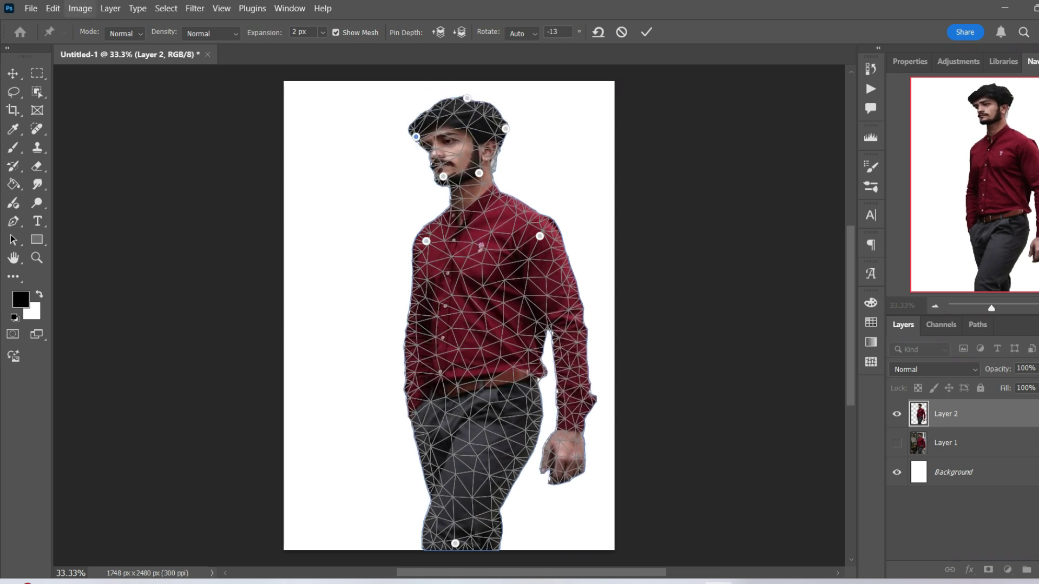
{"action": "left_click", "coordinate": [52, 8]}
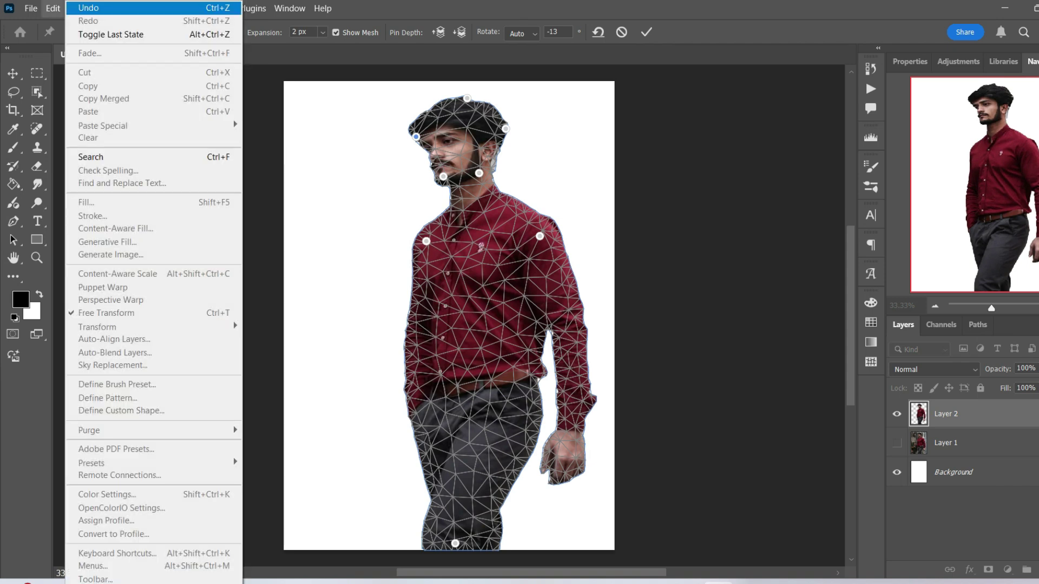
{"action": "left_click", "coordinate": [76, 20]}
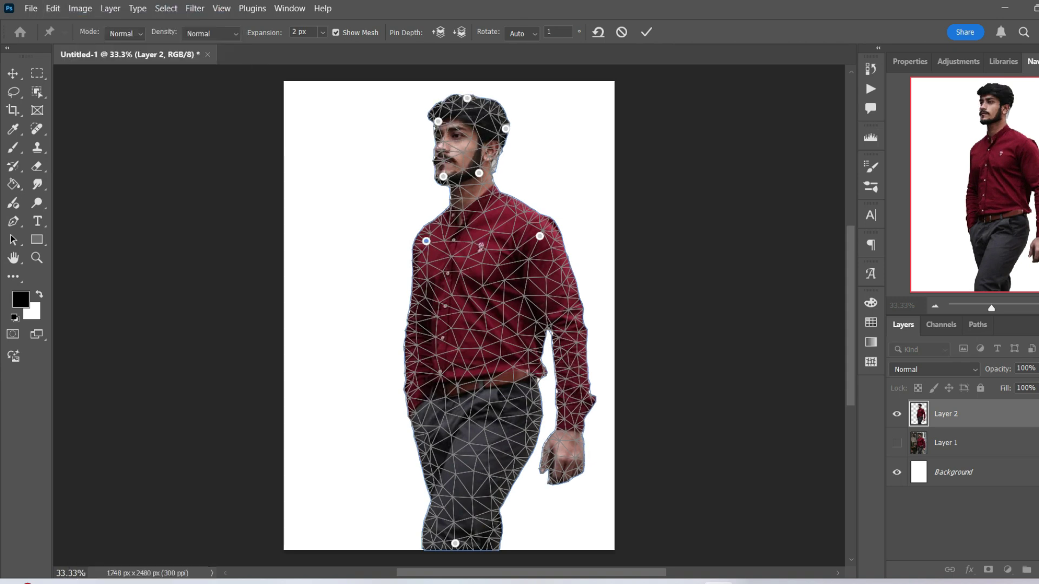
{"action": "left_click", "coordinate": [438, 121], "text": "shift"}
{"action": "left_click_drag", "start_coordinate": [467, 98], "coordinate": [454, 99]}
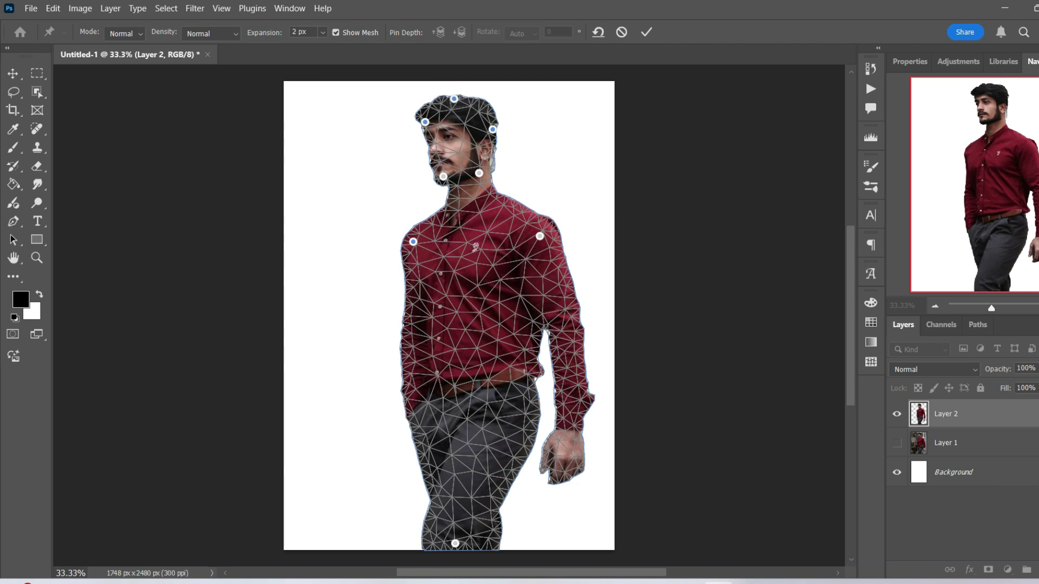
{"action": "left_click_drag", "start_coordinate": [443, 177], "coordinate": [468, 176]}
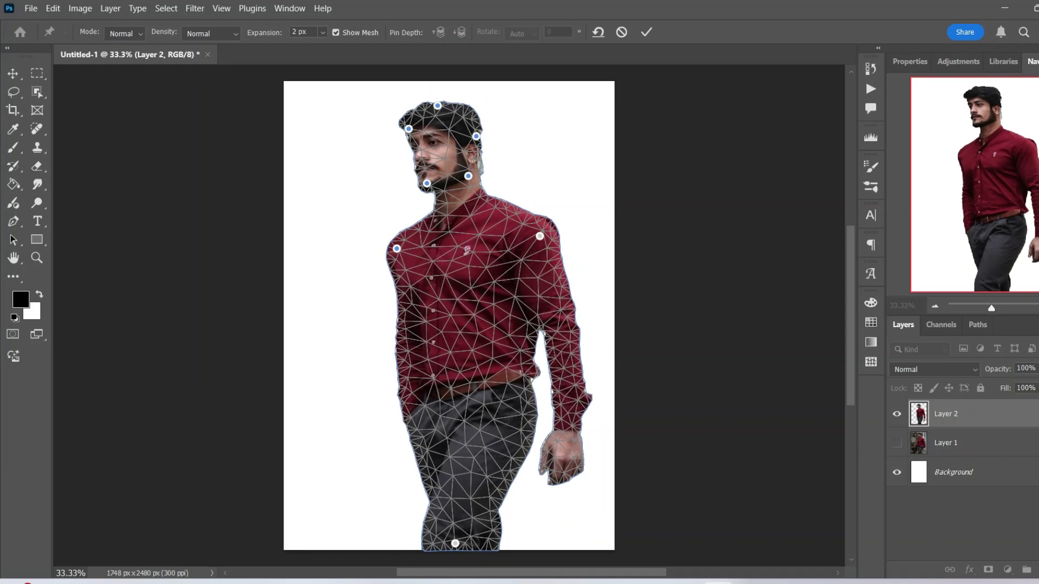
{"action": "key", "text": "Return"}
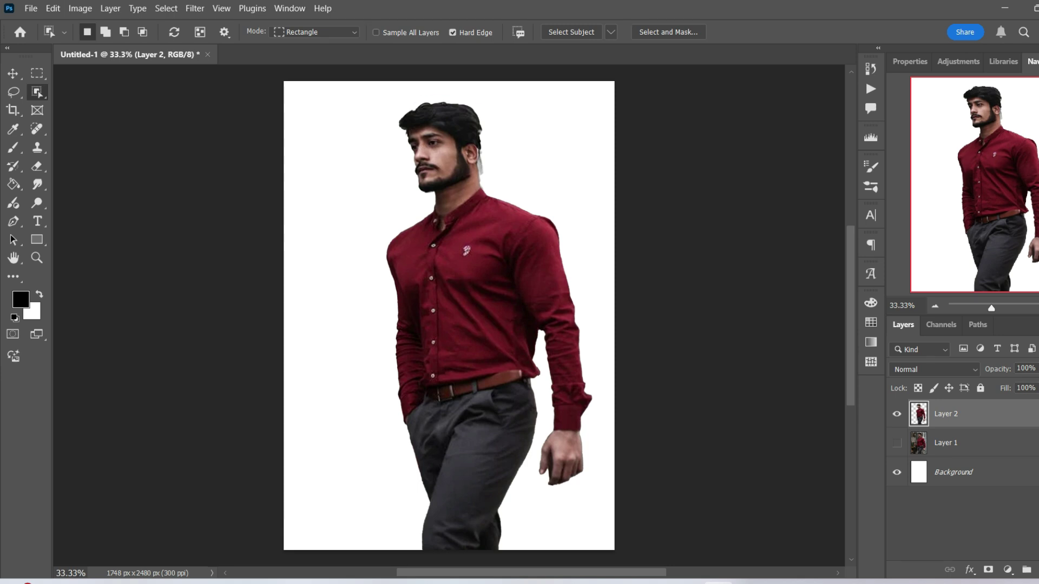
{"action": "key", "text": "alt+e"}
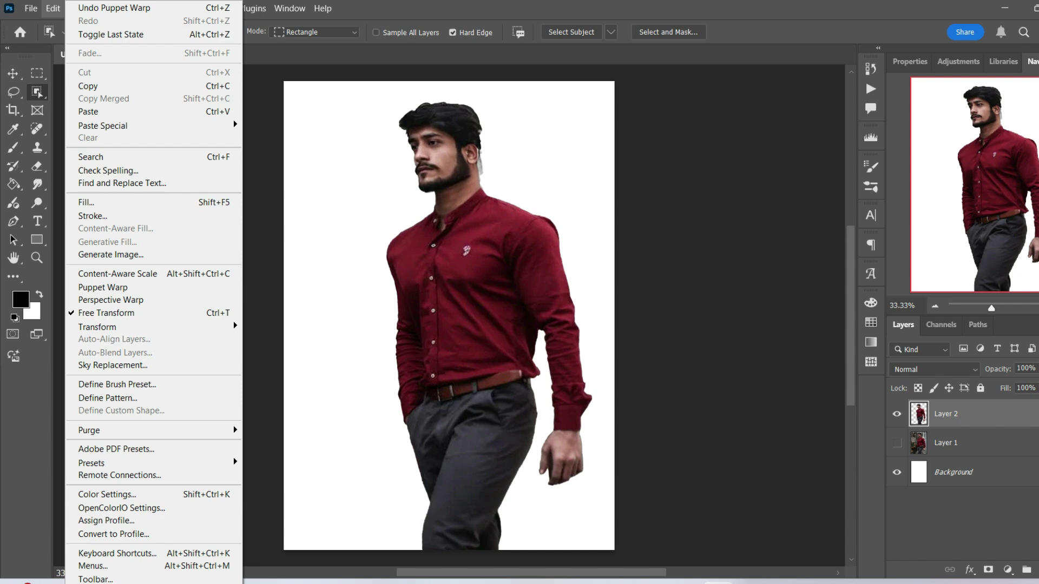
{"action": "key", "text": "Return"}
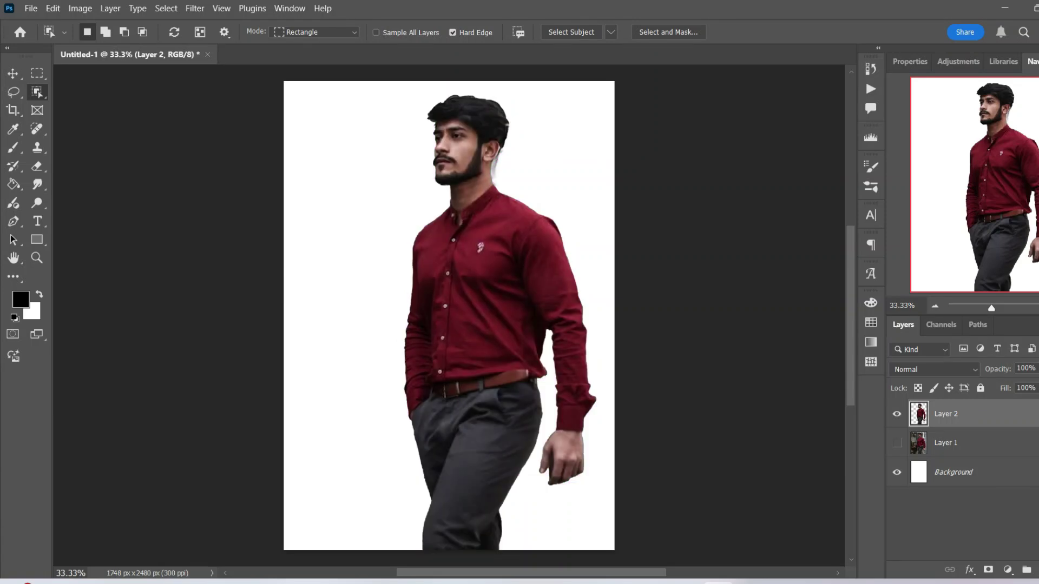
{"action": "left_click", "coordinate": [53, 8]}
{"action": "left_click", "coordinate": [111, 34]}
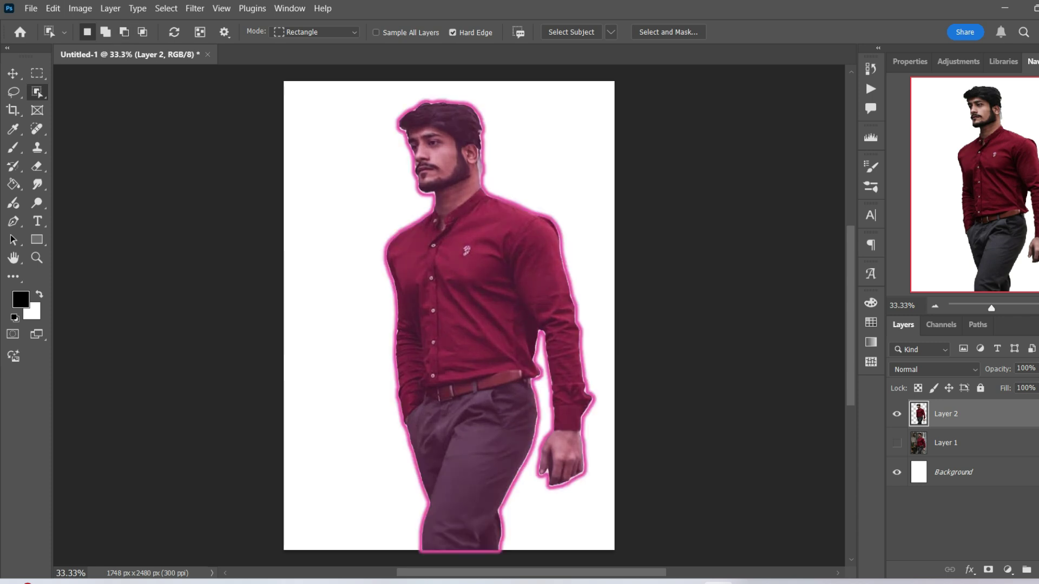
Start Puppet Warp on the man and pin his right upper arm and wrist with two pins each
{"action": "key", "text": "alt+e"}
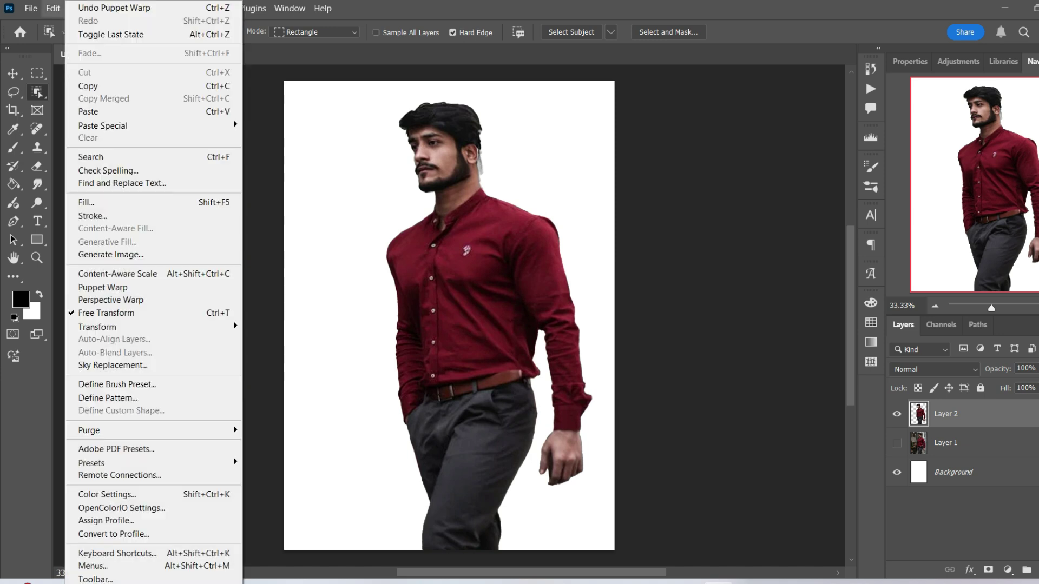
{"action": "key", "text": "Escape"}
{"action": "key", "text": "alt+e"}
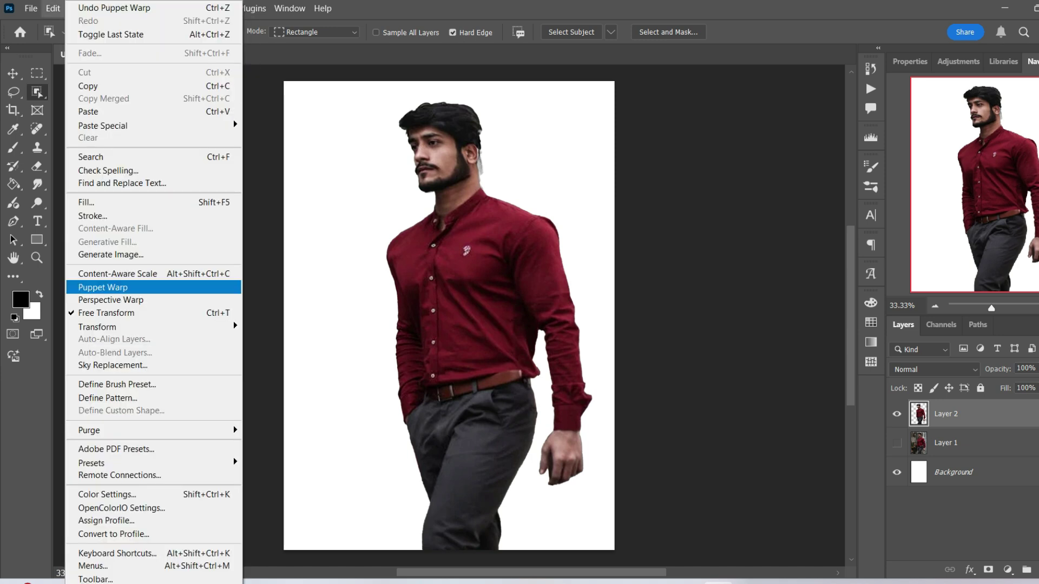
{"action": "key", "text": "Up"}
{"action": "key", "text": "Return"}
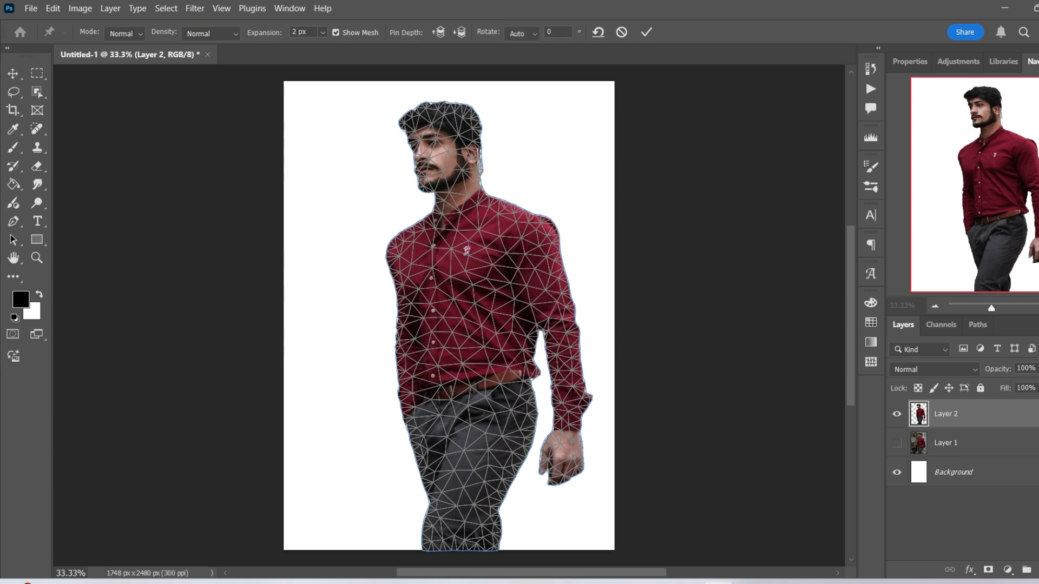
{"action": "left_click", "coordinate": [550, 334]}
{"action": "left_click", "coordinate": [577, 332]}
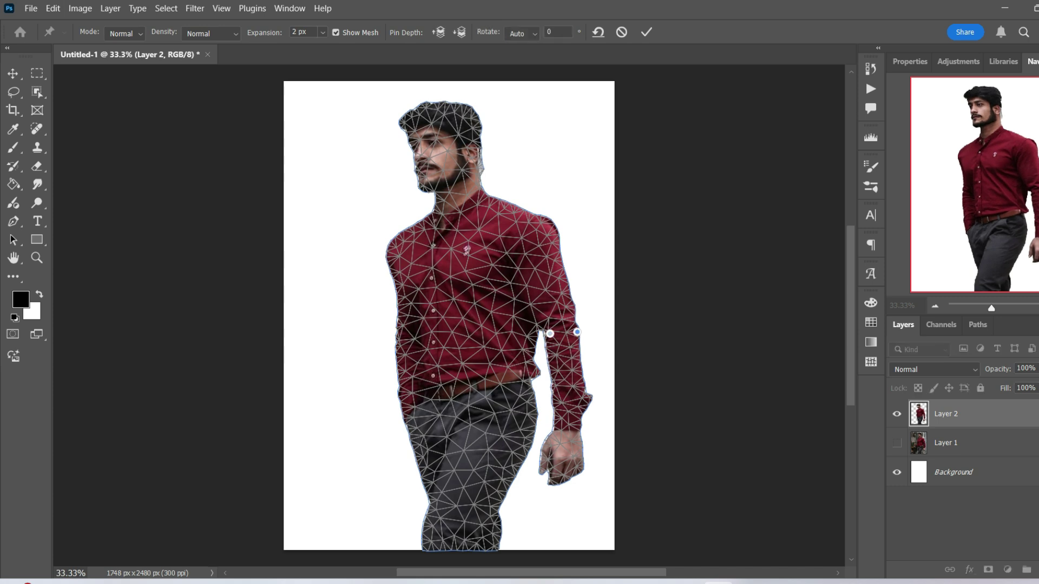
{"action": "left_click", "coordinate": [558, 429]}
{"action": "left_click", "coordinate": [579, 434]}
Pin the hand with two pins, bend it inward toward the leg, and commit the warp
{"action": "left_click", "coordinate": [550, 477]}
{"action": "left_click", "coordinate": [578, 471]}
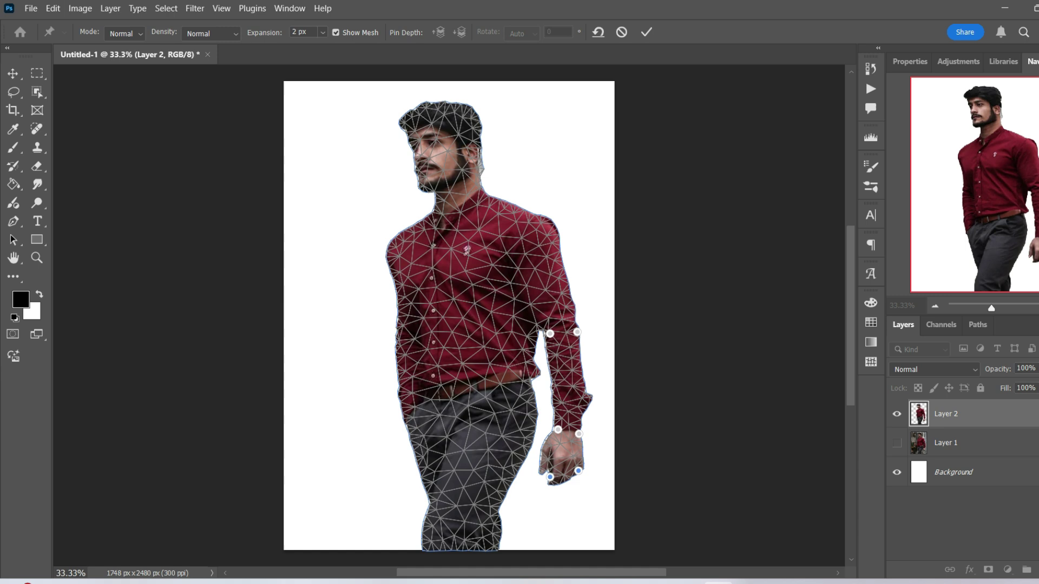
{"action": "mouse_move", "coordinate": [550, 477]}
{"action": "left_mouse_down"}
{"action": "mouse_move", "coordinate": [535, 480]}
{"action": "mouse_move", "coordinate": [544, 477]}
{"action": "left_mouse_up"}
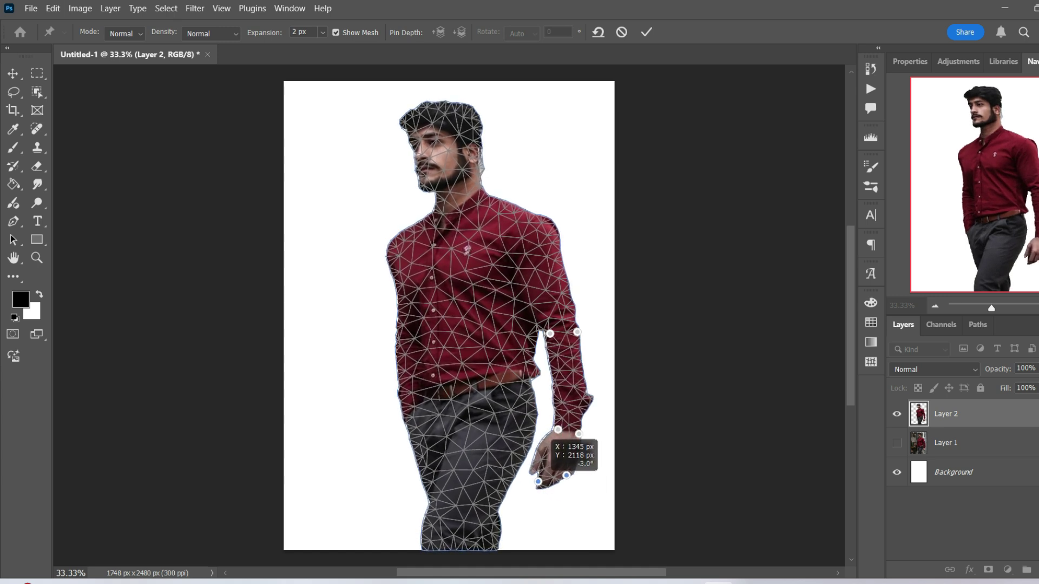
{"action": "key", "text": "h"}
{"action": "key", "text": "Return"}
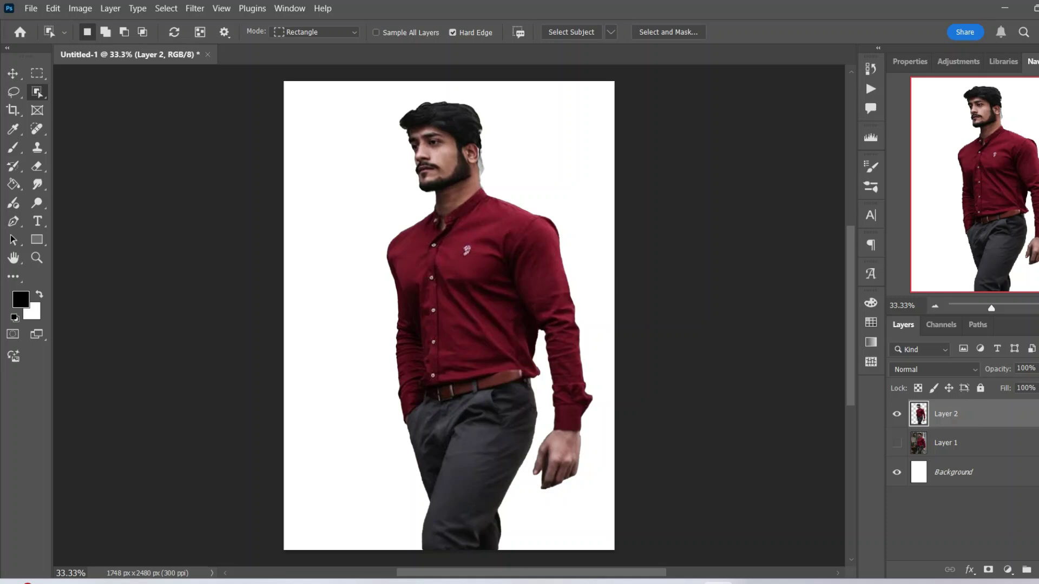
Add a new empty layer and brush a thick black L-shaped line down from the upper page centre
{"action": "key", "text": "ctrl+comma"}
{"action": "key", "text": "ctrl+shift+alt+n"}
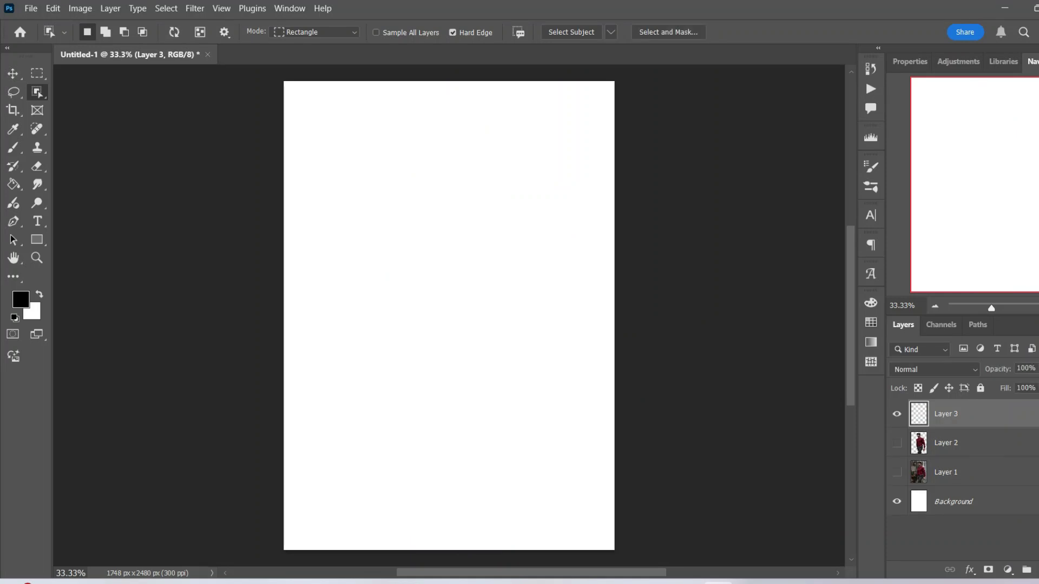
{"action": "key", "text": "b"}
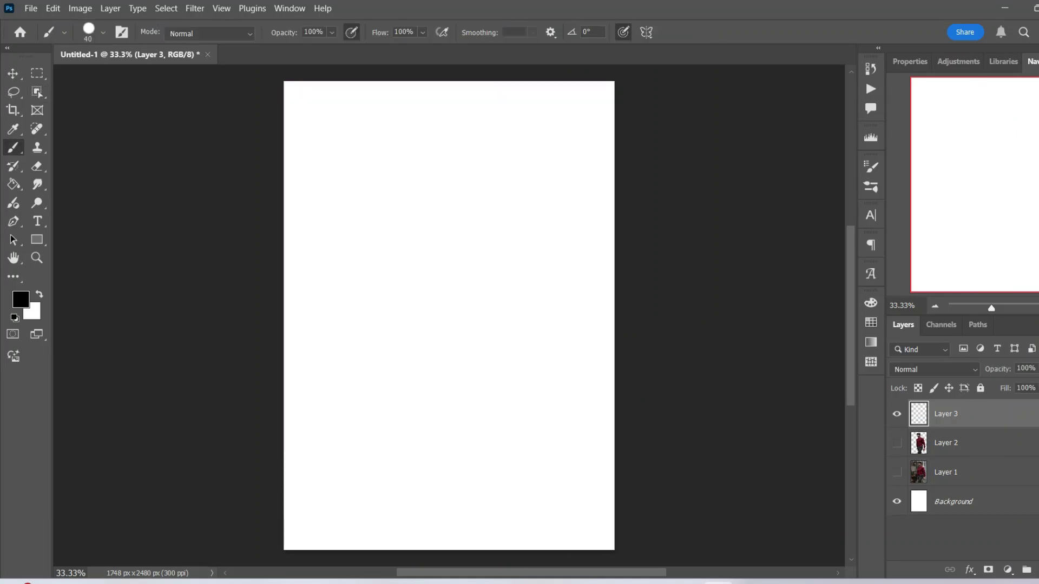
{"action": "mouse_move", "coordinate": [439, 141]}
{"action": "left_mouse_down"}
{"action": "mouse_move", "coordinate": [439, 277]}
{"action": "mouse_move", "coordinate": [527, 356]}
{"action": "left_mouse_up"}
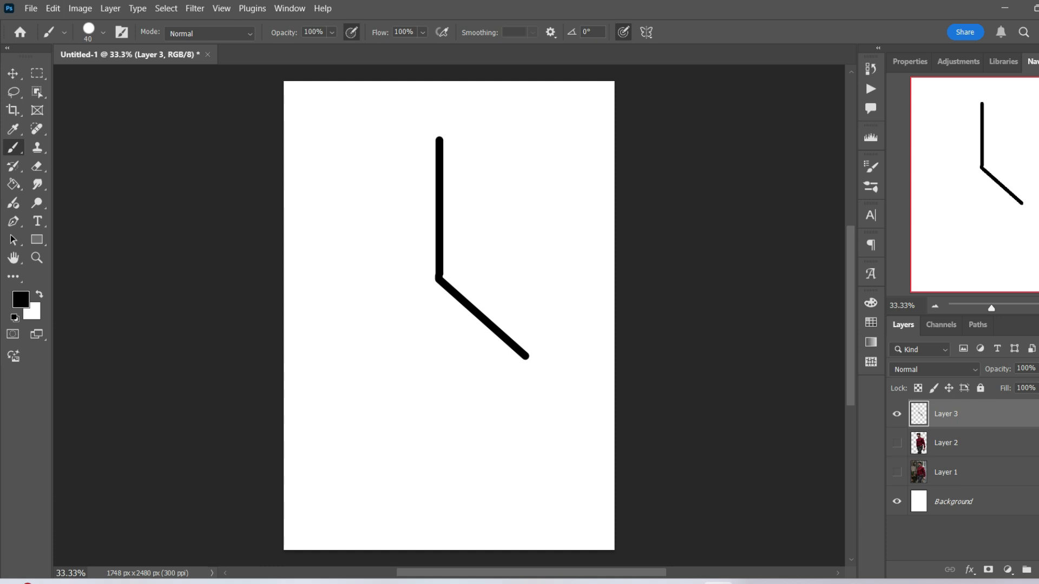
Puppet-warp the line with pins at its top, corner and lower end, bending the end upward
{"action": "left_click", "coordinate": [52, 8]}
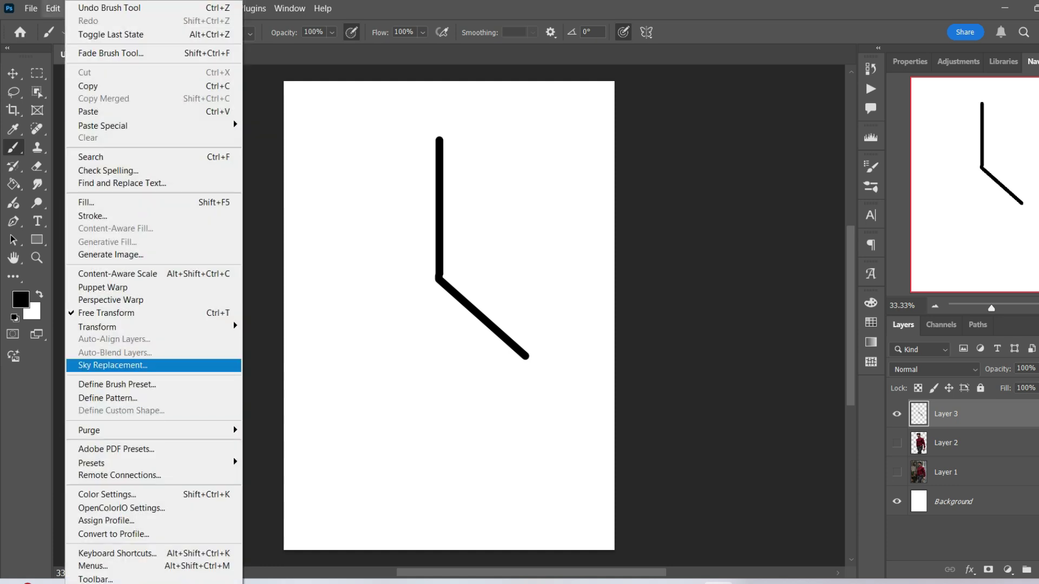
{"action": "left_click", "coordinate": [103, 288]}
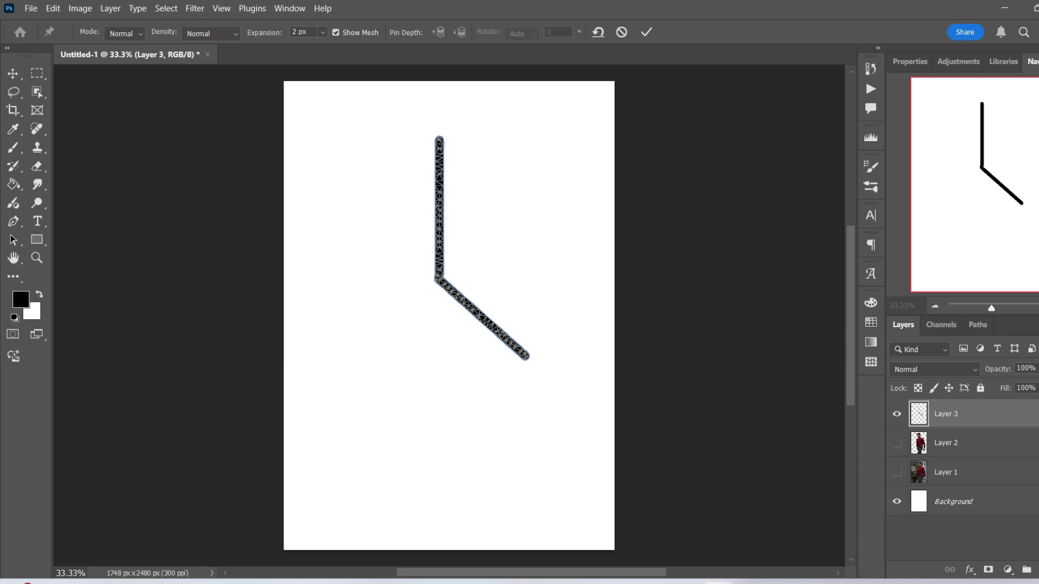
{"action": "left_click", "coordinate": [439, 139]}
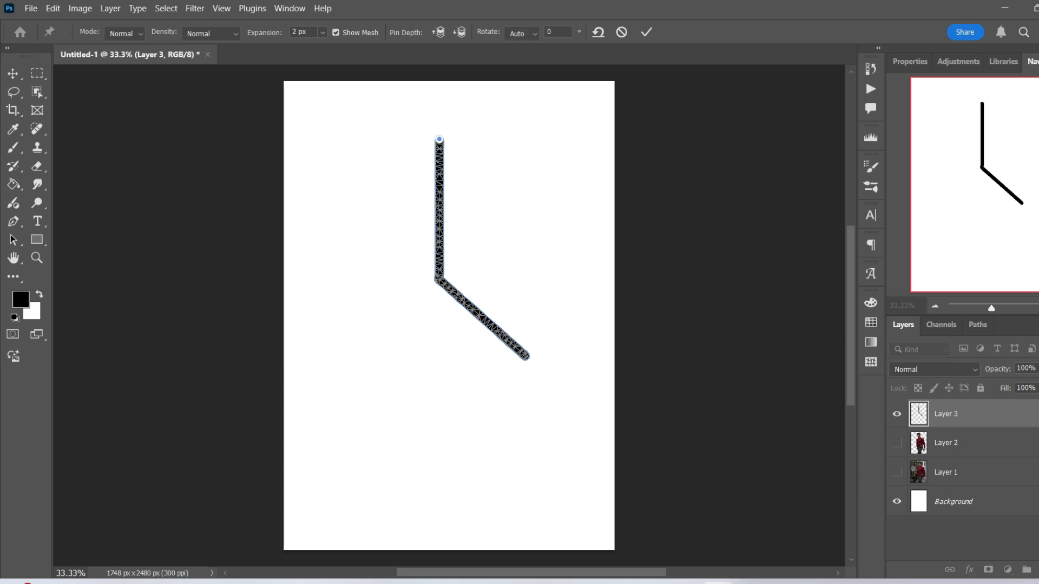
{"action": "left_click", "coordinate": [438, 278]}
{"action": "left_click", "coordinate": [525, 357]}
{"action": "mouse_move", "coordinate": [525, 356]}
{"action": "left_mouse_down"}
{"action": "mouse_move", "coordinate": [540, 301]}
{"action": "mouse_move", "coordinate": [526, 237]}
{"action": "mouse_move", "coordinate": [495, 337]}
{"action": "mouse_move", "coordinate": [568, 301]}
{"action": "mouse_move", "coordinate": [592, 214]}
{"action": "mouse_move", "coordinate": [563, 334]}
{"action": "mouse_move", "coordinate": [556, 235]}
{"action": "mouse_move", "coordinate": [523, 329]}
{"action": "mouse_move", "coordinate": [544, 318]}
{"action": "mouse_move", "coordinate": [541, 222]}
{"action": "mouse_move", "coordinate": [543, 284]}
{"action": "mouse_move", "coordinate": [567, 247]}
{"action": "mouse_move", "coordinate": [564, 283]}
{"action": "mouse_move", "coordinate": [575, 227]}
{"action": "mouse_move", "coordinate": [554, 330]}
{"action": "left_mouse_up"}
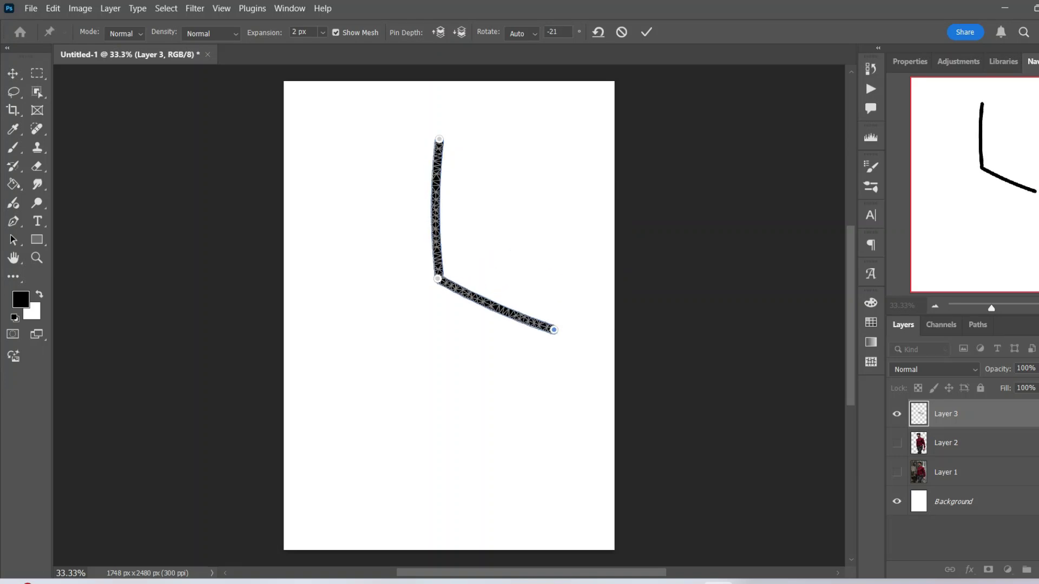
{"action": "left_click", "coordinate": [437, 279], "text": "shift"}
Drag the selected corner and end pins up and left so the line bows outward
{"action": "mouse_move", "coordinate": [554, 330]}
{"action": "left_mouse_down"}
{"action": "mouse_move", "coordinate": [564, 286]}
{"action": "mouse_move", "coordinate": [520, 293]}
{"action": "mouse_move", "coordinate": [546, 323]}
{"action": "mouse_move", "coordinate": [508, 281]}
{"action": "mouse_move", "coordinate": [496, 338]}
{"action": "mouse_move", "coordinate": [515, 281]}
{"action": "mouse_move", "coordinate": [469, 348]}
{"action": "mouse_move", "coordinate": [578, 323]}
{"action": "mouse_move", "coordinate": [456, 319]}
{"action": "mouse_move", "coordinate": [525, 262]}
{"action": "mouse_move", "coordinate": [502, 263]}
{"action": "mouse_move", "coordinate": [503, 242]}
{"action": "mouse_move", "coordinate": [551, 204]}
{"action": "mouse_move", "coordinate": [523, 282]}
{"action": "mouse_move", "coordinate": [490, 240]}
{"action": "mouse_move", "coordinate": [620, 262]}
{"action": "mouse_move", "coordinate": [411, 323]}
{"action": "mouse_move", "coordinate": [482, 297]}
{"action": "mouse_move", "coordinate": [455, 351]}
{"action": "mouse_move", "coordinate": [515, 325]}
{"action": "mouse_move", "coordinate": [476, 348]}
{"action": "mouse_move", "coordinate": [519, 308]}
{"action": "left_mouse_up"}
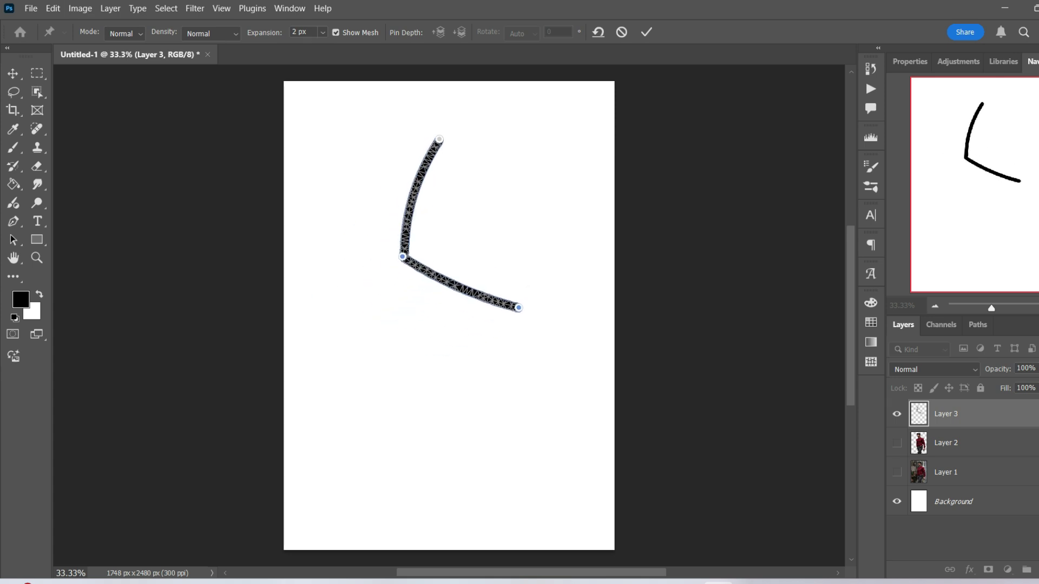